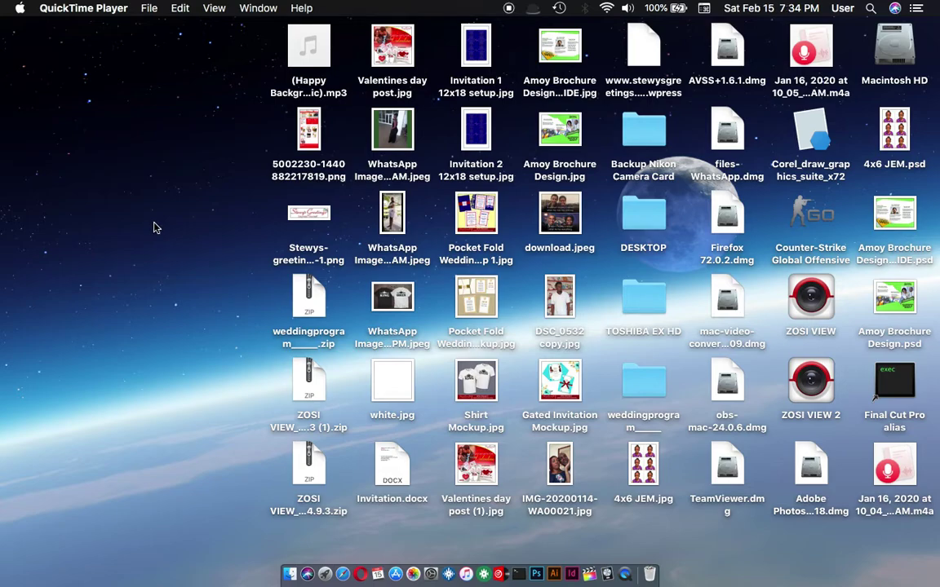
Step: Bring the Opera browser showing Asana to the front from the Dock
{"action": "left_click", "coordinate": [371, 564]}
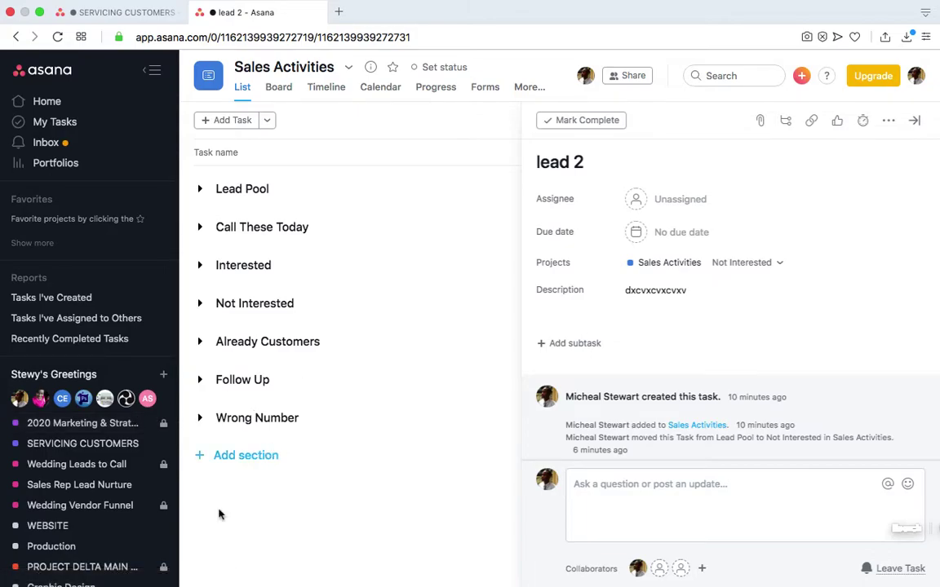
Step: Create a blank project named 'Lead Management' in the Stewy's Greetings team
{"action": "left_click", "coordinate": [164, 377]}
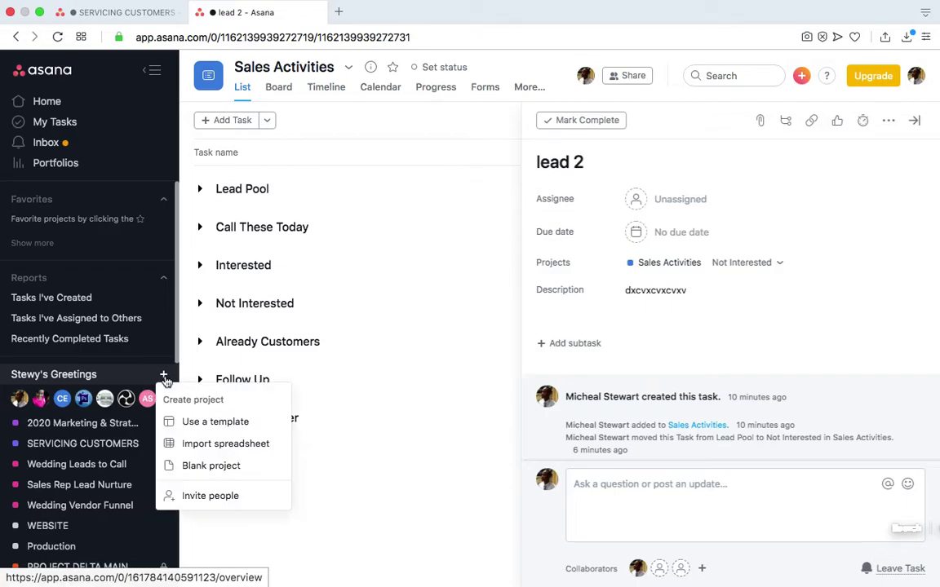
{"action": "left_click", "coordinate": [196, 468]}
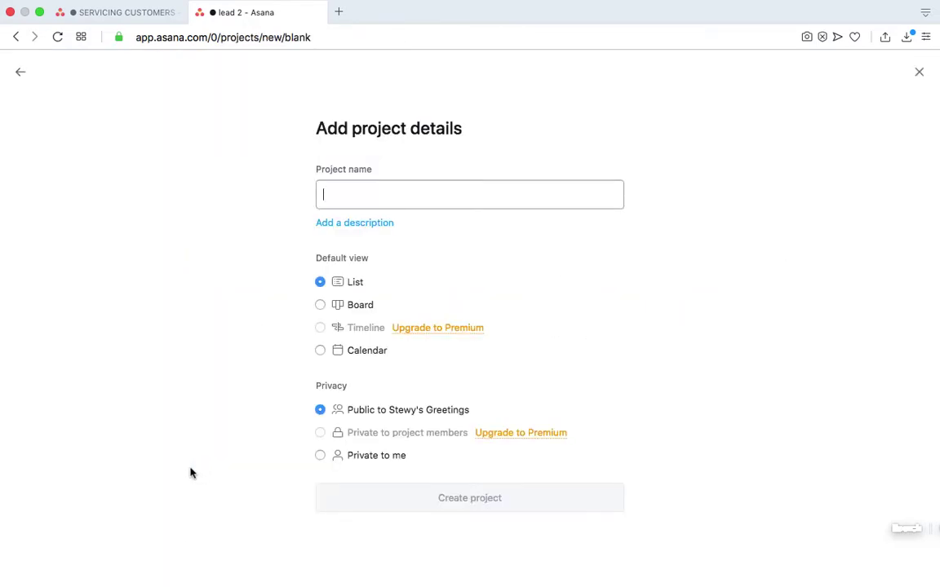
{"action": "type", "text": "Lead "}
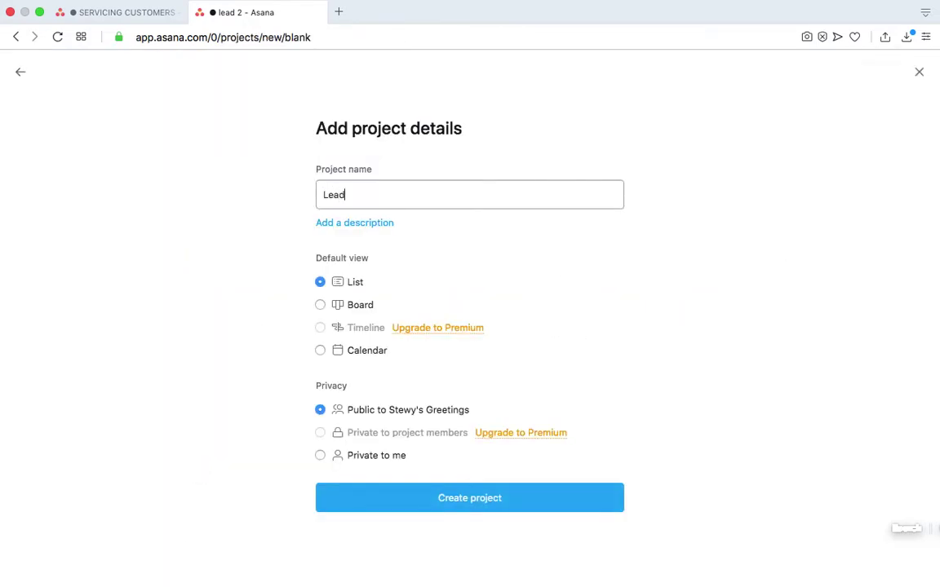
{"action": "type", "text": "Managment"}
{"action": "left_click", "coordinate": [377, 195]}
{"action": "type", "text": "e"}
{"action": "left_click", "coordinate": [502, 498]}
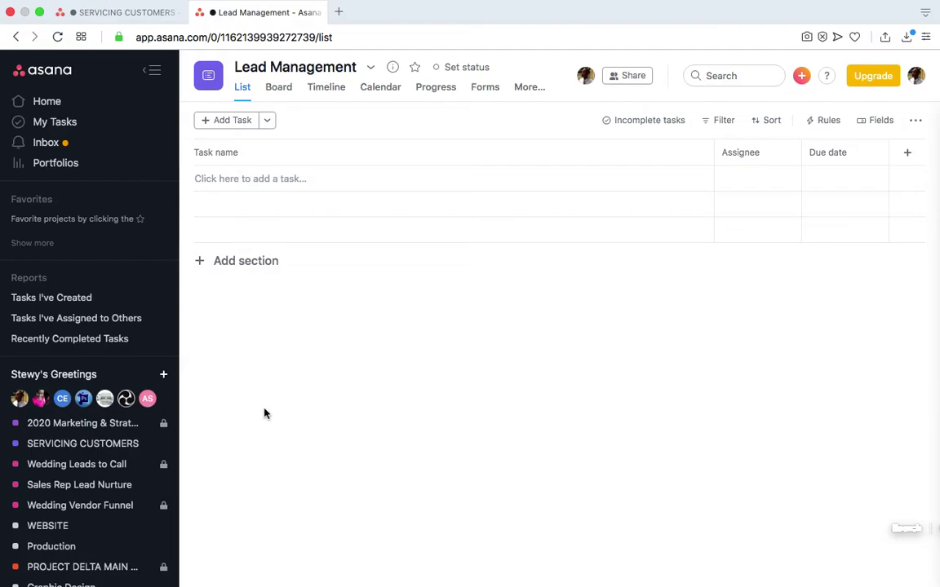
Step: Add the project's first section, named 'Lead Pool'
{"action": "left_click", "coordinate": [260, 261]}
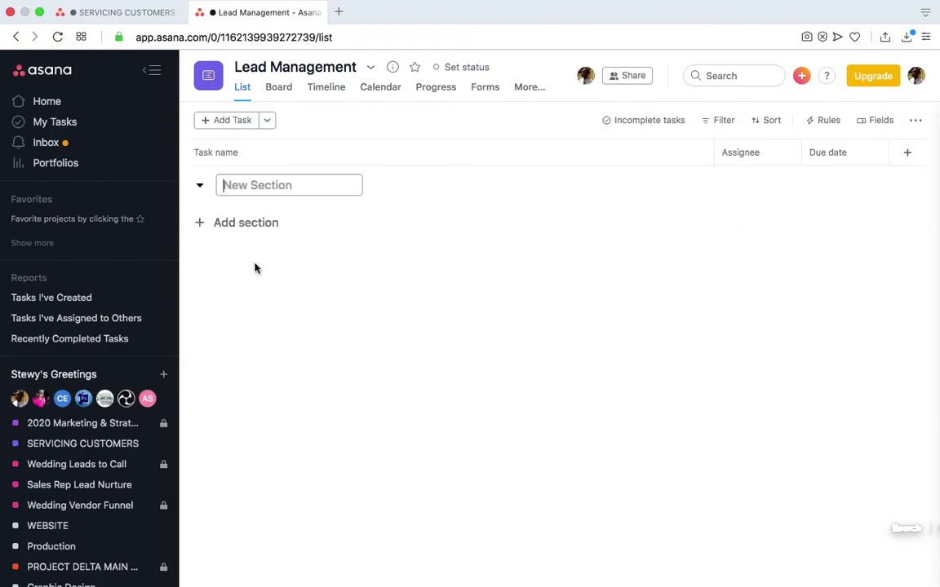
{"action": "type", "text": "Lea"}
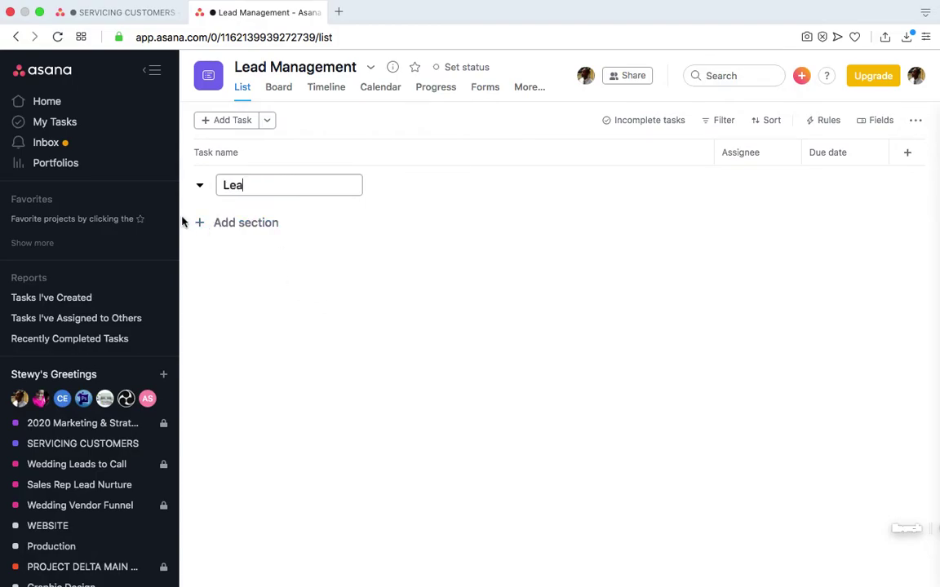
{"action": "type", "text": "d PO"}
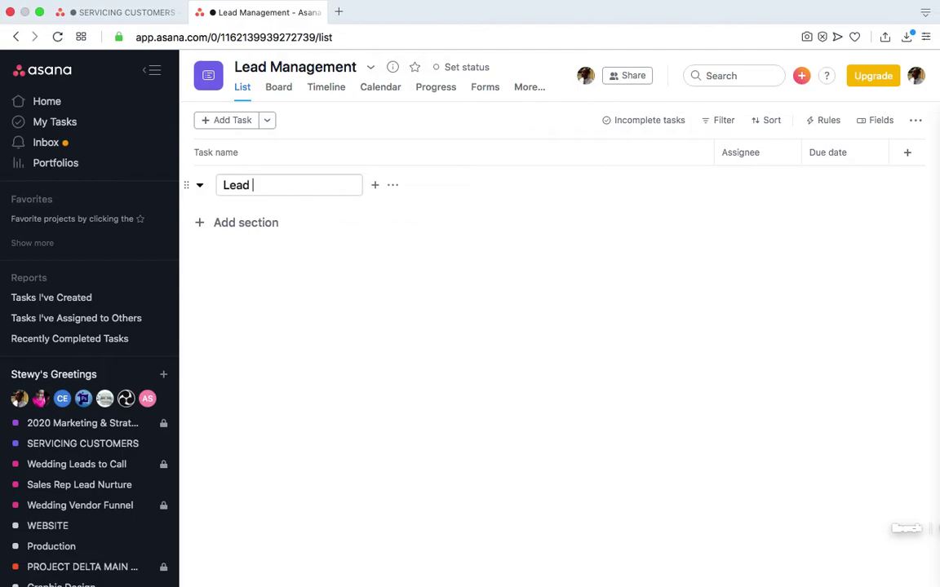
{"action": "key", "text": "BackSpace"}
{"action": "type", "text": "Po"}
{"action": "key", "text": "BackSpace"}
{"action": "key", "text": "BackSpace"}
{"action": "type", "text": "ool"}
Step: Add sections 'Contact These Today' and 'Interested' below Lead Pool
{"action": "left_click", "coordinate": [246, 226]}
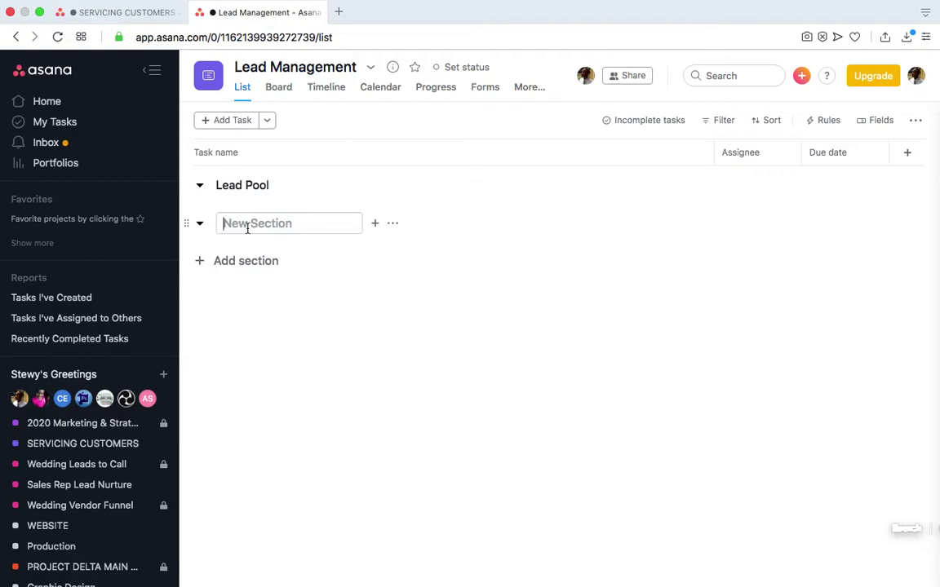
{"action": "type", "text": "Contact "}
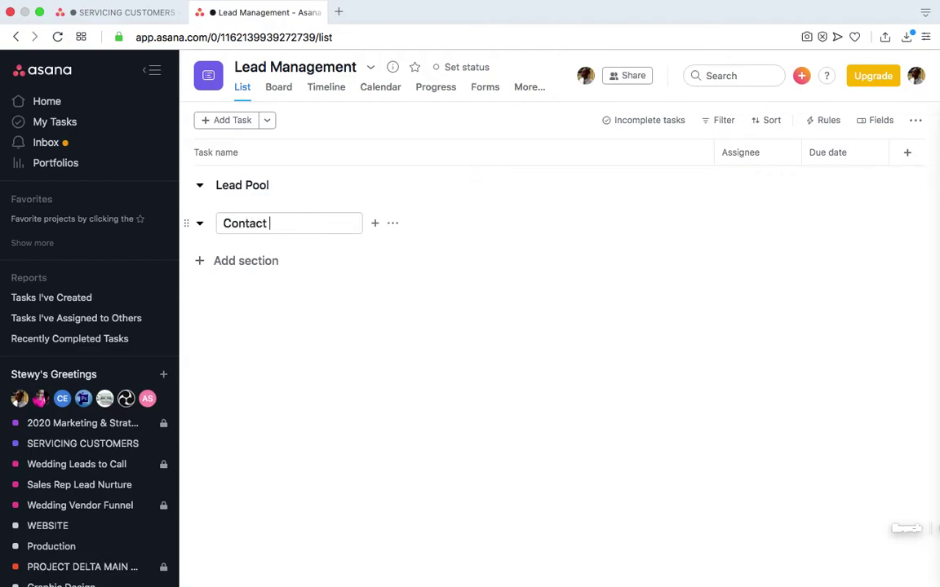
{"action": "type", "text": "These Today"}
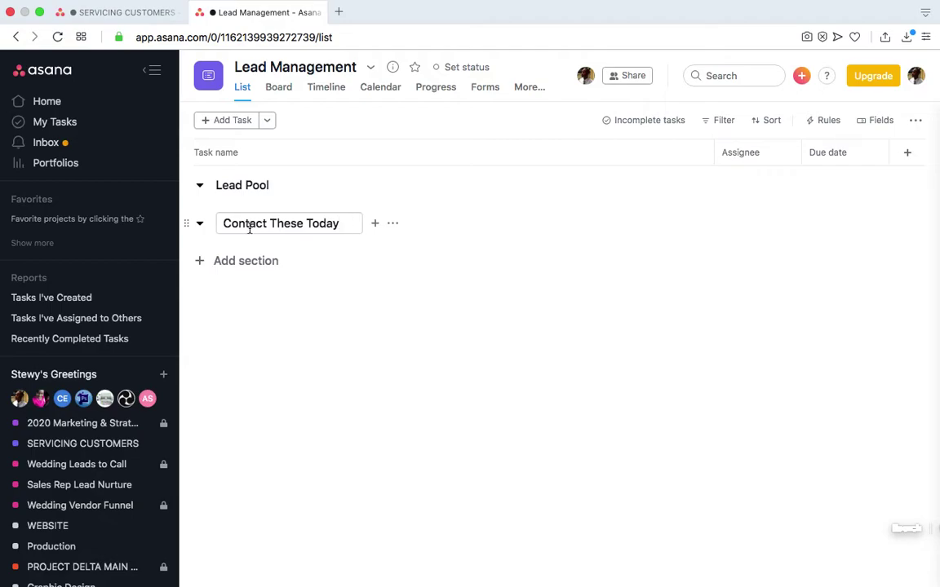
{"action": "left_click", "coordinate": [240, 262]}
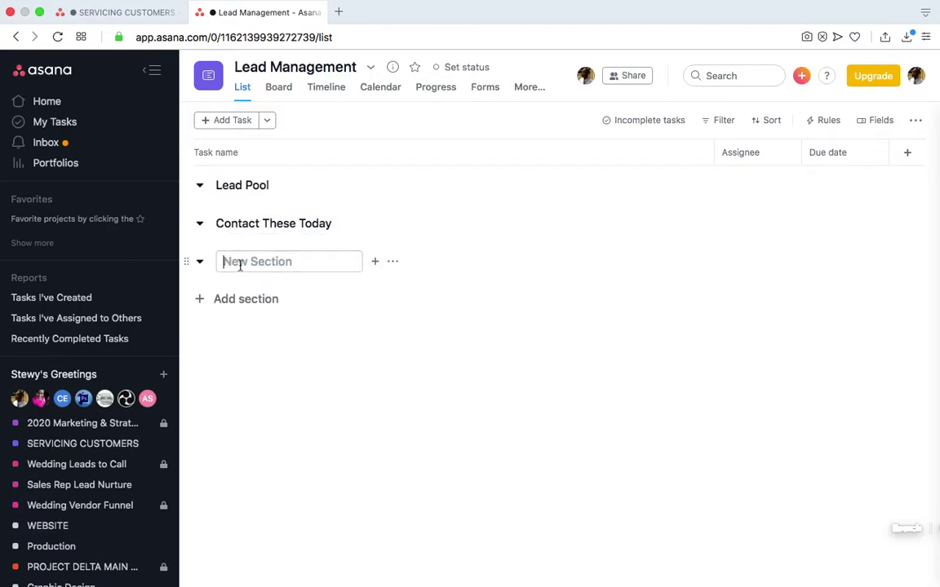
{"action": "type", "text": "Intere"}
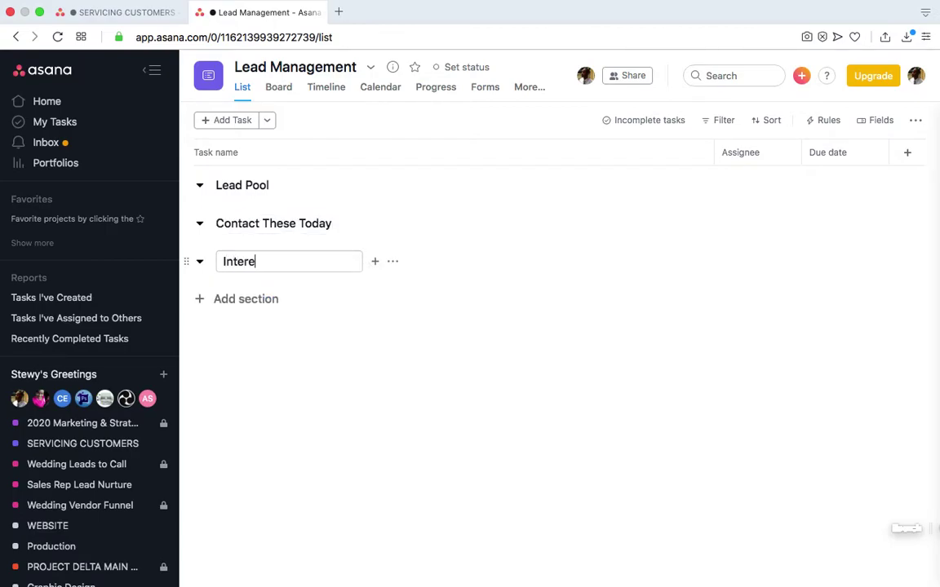
{"action": "type", "text": "sted"}
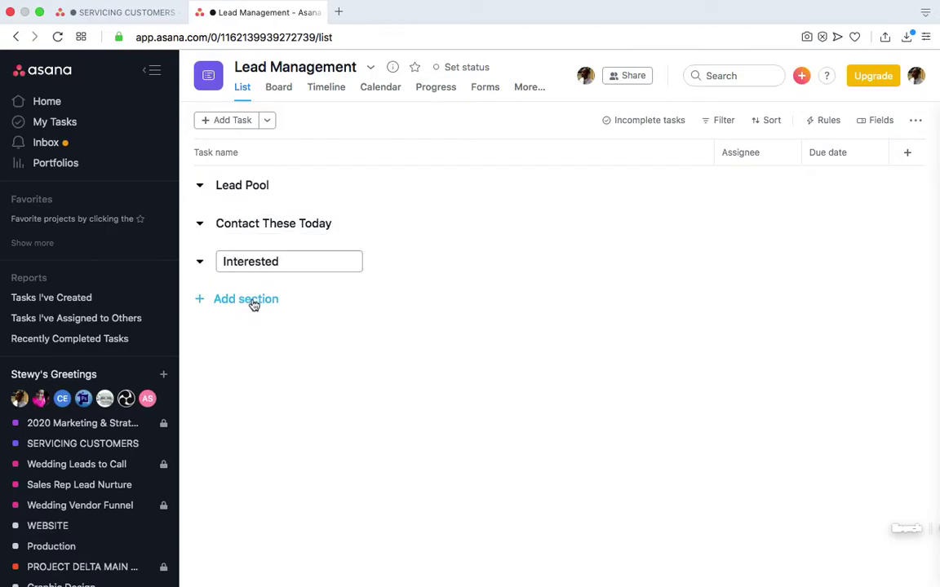
Step: Add sections 'Not Interested' and 'Wrong Number'
{"action": "left_click", "coordinate": [252, 299]}
{"action": "type", "text": "Note"}
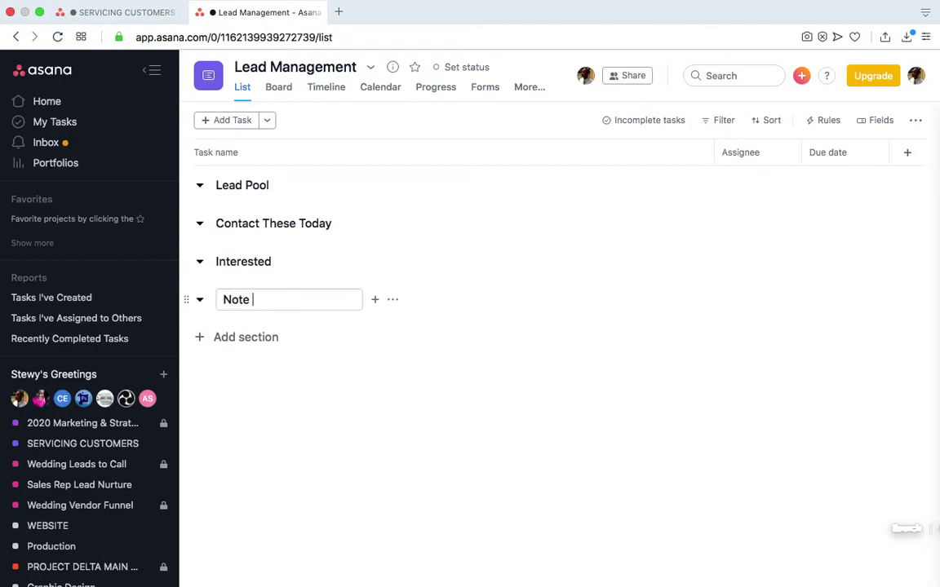
{"action": "key", "text": "BackSpace"}
{"action": "type", "text": "Interesta"}
{"action": "key", "text": "BackSpace"}
{"action": "type", "text": "ed"}
{"action": "left_click", "coordinate": [256, 338]}
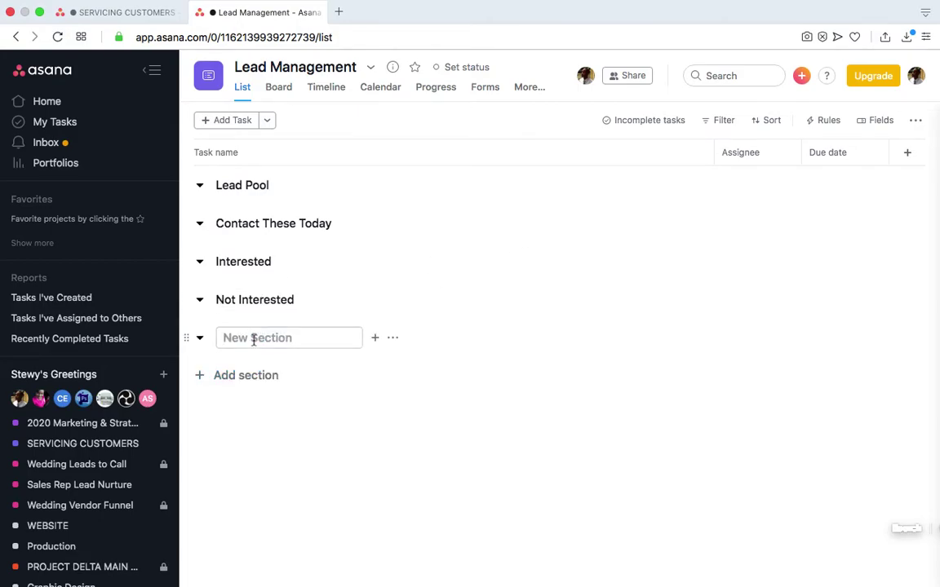
{"action": "type", "text": "Wron"}
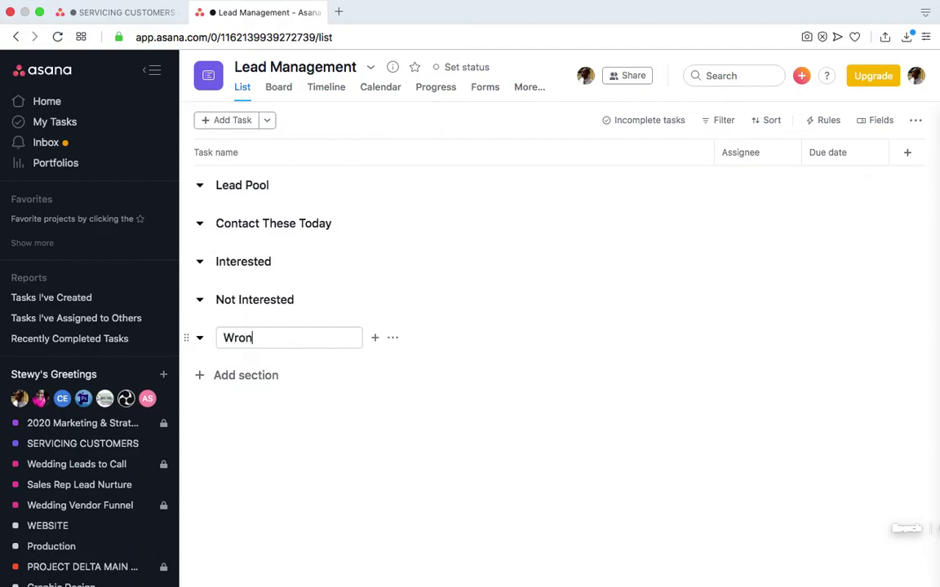
{"action": "type", "text": "g Number"}
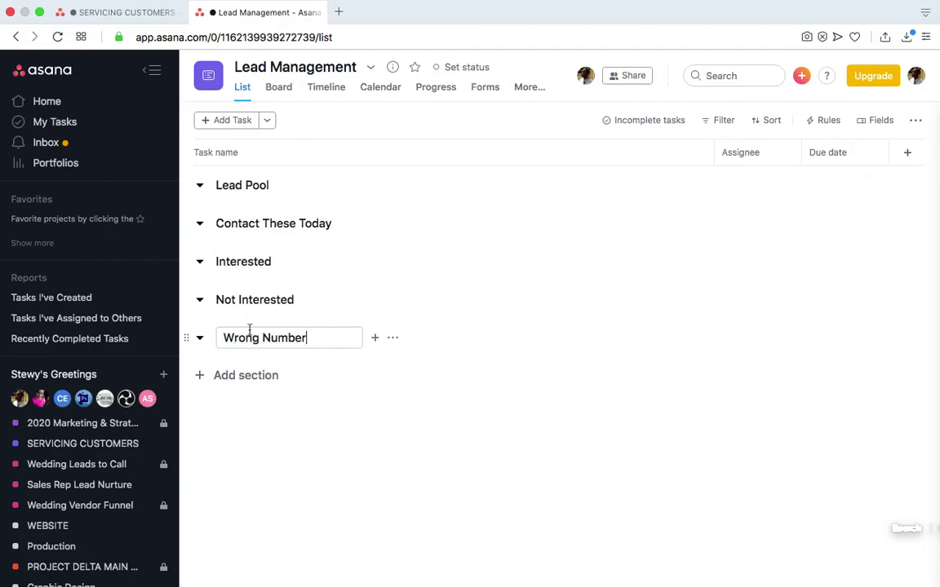
{"action": "left_click", "coordinate": [227, 377]}
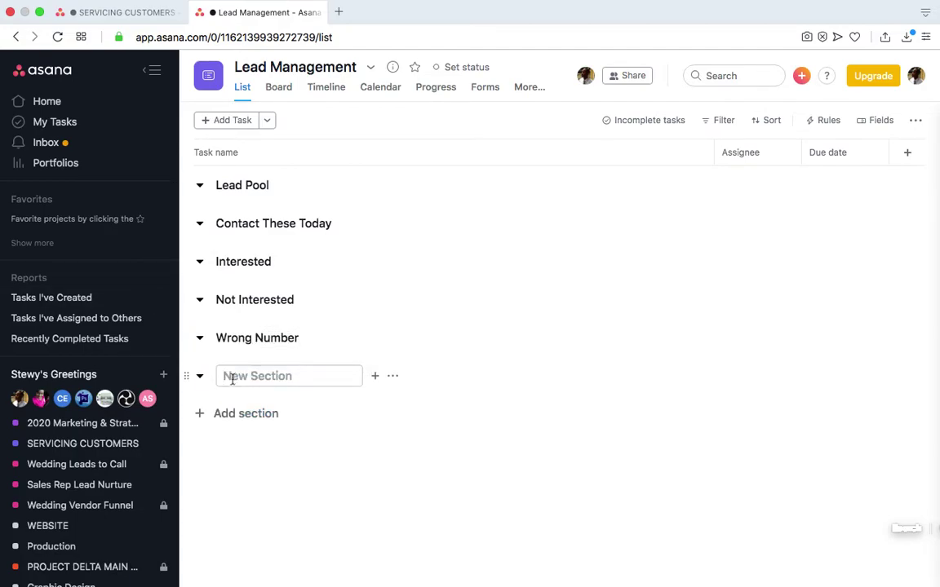
Step: Add sections 'Follow Up These' and 'Already Customer' after Wrong Number
{"action": "type", "text": "Follo"}
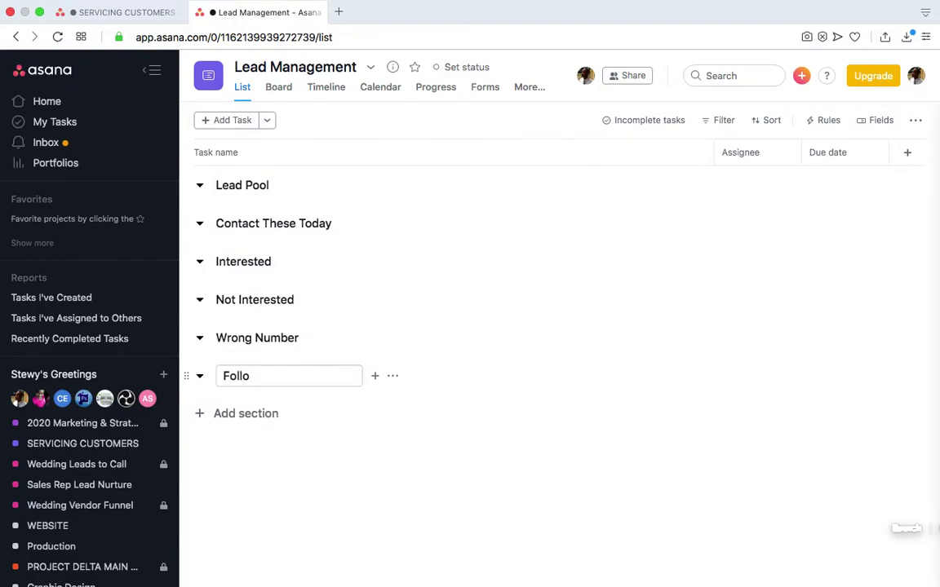
{"action": "type", "text": "w Up These"}
{"action": "left_click", "coordinate": [251, 416]}
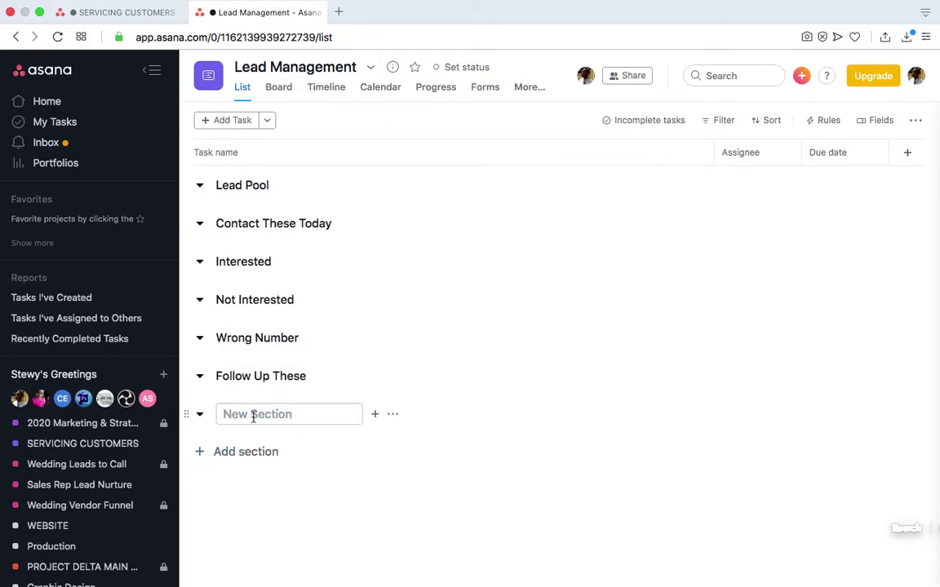
{"action": "type", "text": "Al"}
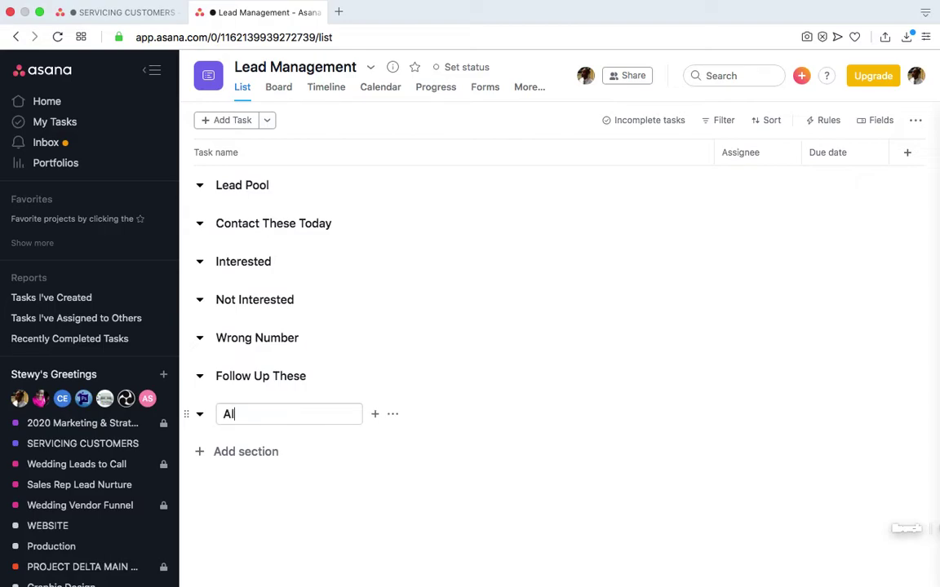
{"action": "type", "text": "ready Custom"}
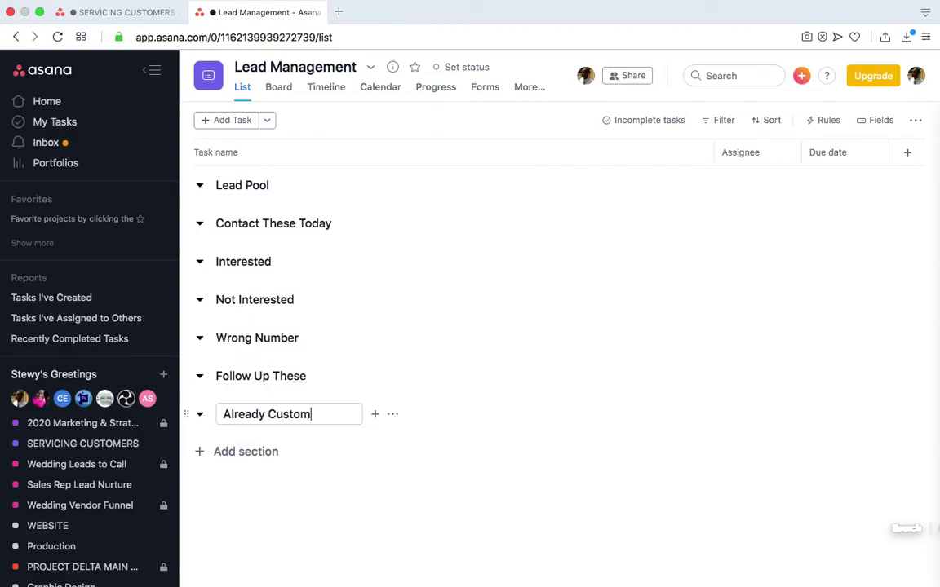
{"action": "type", "text": "er"}
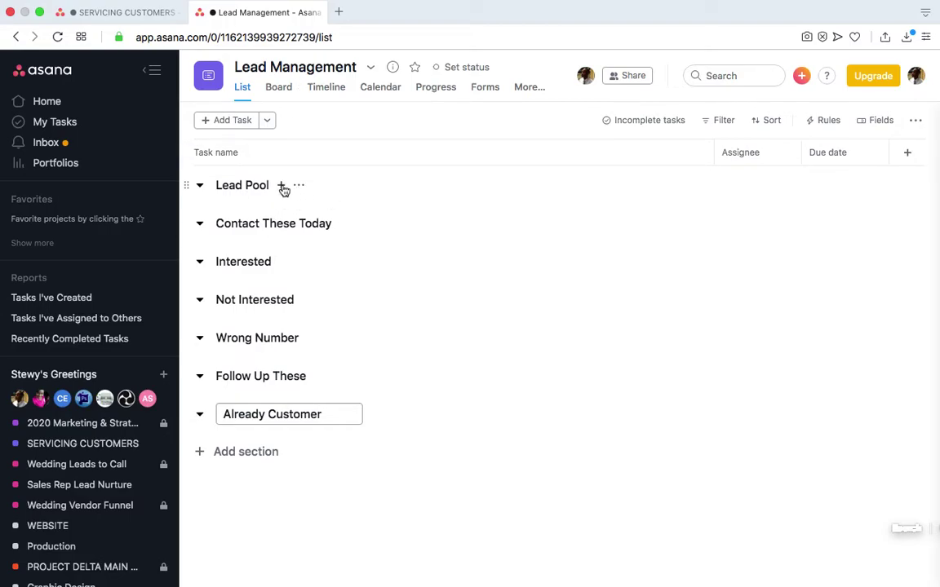
Step: Add tasks Lead 1, Lead 2, Lead 3 and Lead 4 under the Lead Pool section
{"action": "left_click", "coordinate": [224, 185]}
{"action": "key", "text": "Return"}
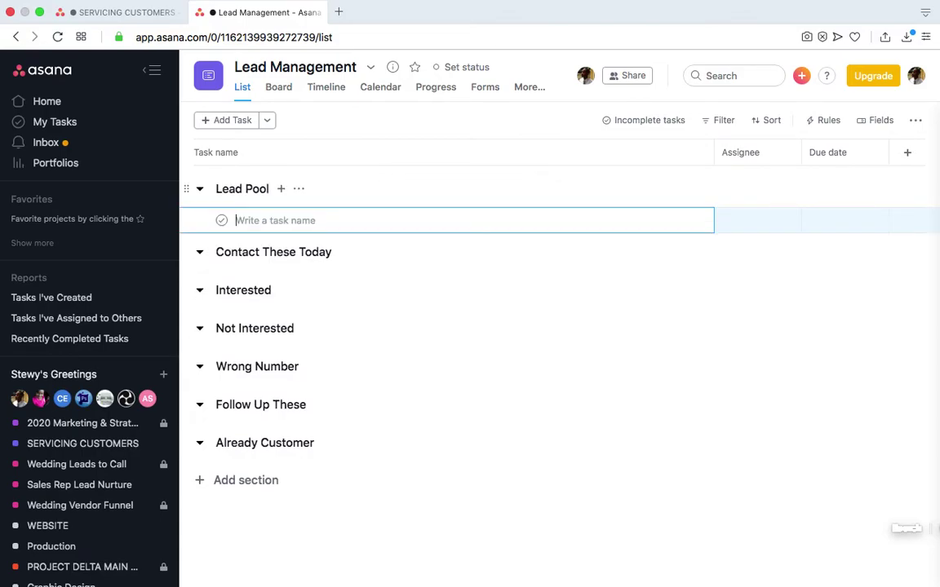
{"action": "type", "text": "Lead 1"}
{"action": "key", "text": "Return"}
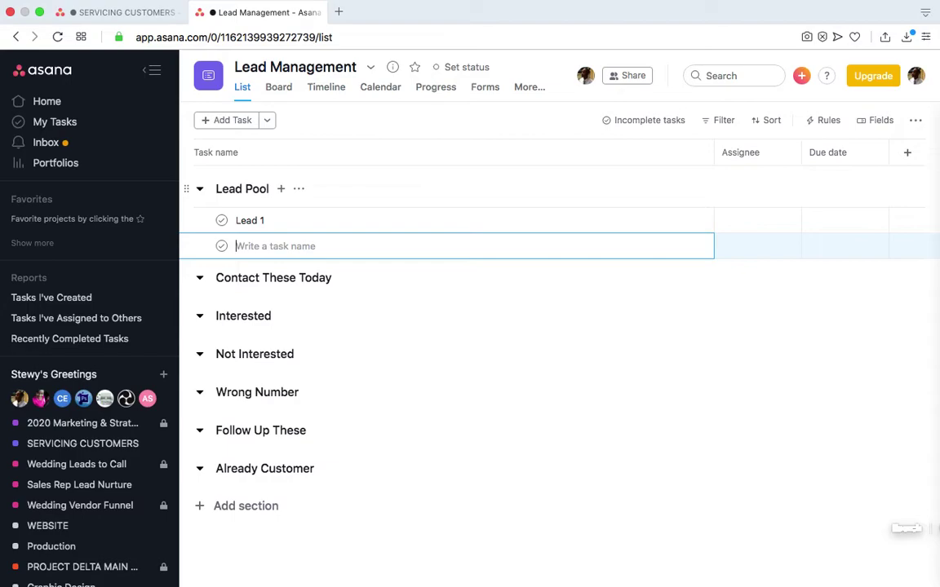
{"action": "type", "text": "Lead 2"}
{"action": "key", "text": "Return"}
{"action": "type", "text": "Lead"}
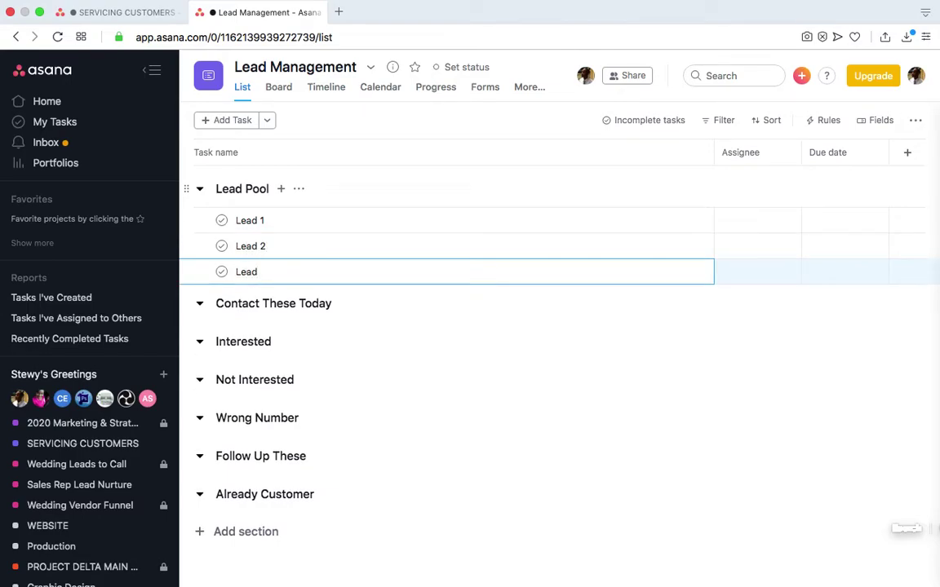
{"action": "type", "text": " 3"}
{"action": "key", "text": "Return"}
{"action": "type", "text": "Lead"}
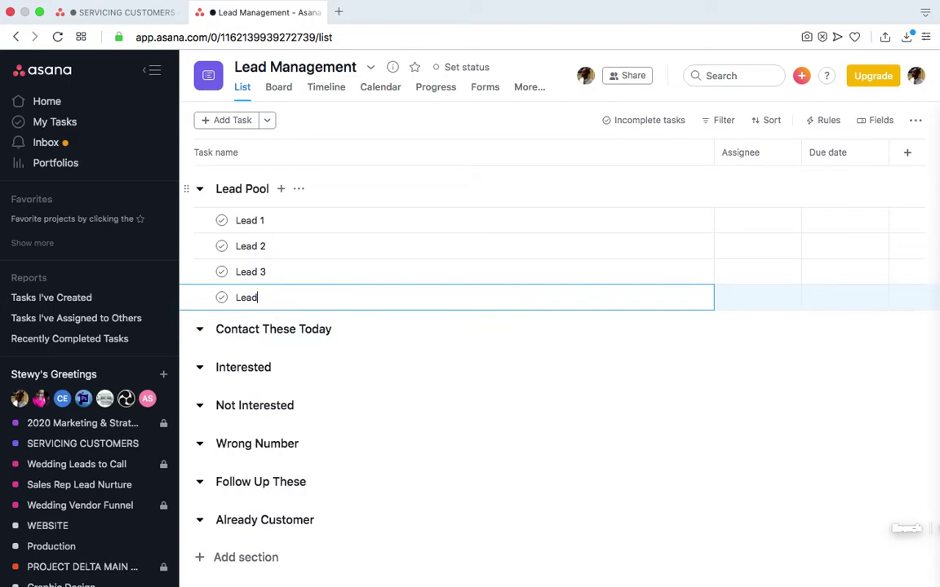
{"action": "type", "text": " 4"}
Step: Move Lead 1 and Lead 2 from Lead Pool into Contact These Today, then reopen Lead 1
{"action": "left_click", "coordinate": [302, 222]}
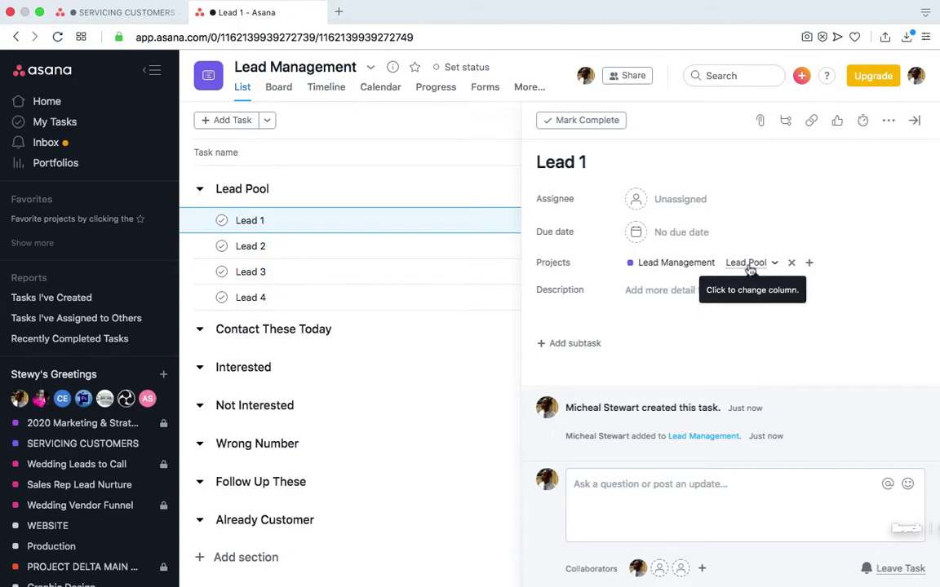
{"action": "left_click", "coordinate": [774, 263]}
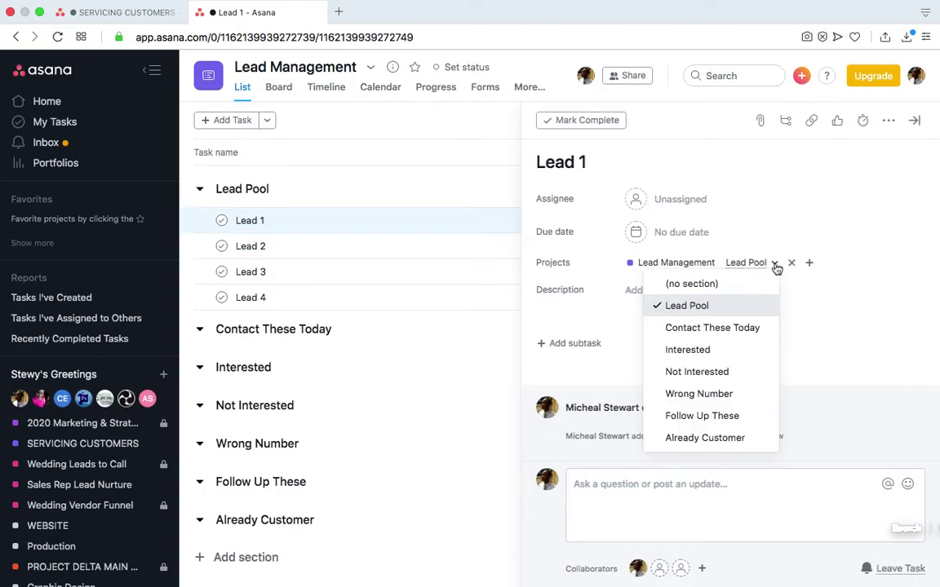
{"action": "left_click", "coordinate": [721, 329]}
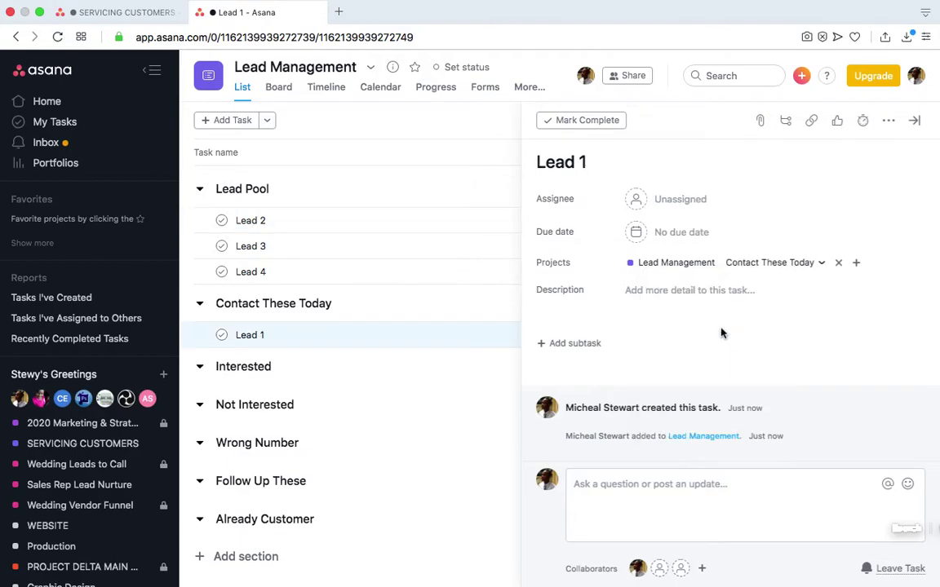
{"action": "left_click", "coordinate": [412, 229]}
{"action": "left_click", "coordinate": [772, 264]}
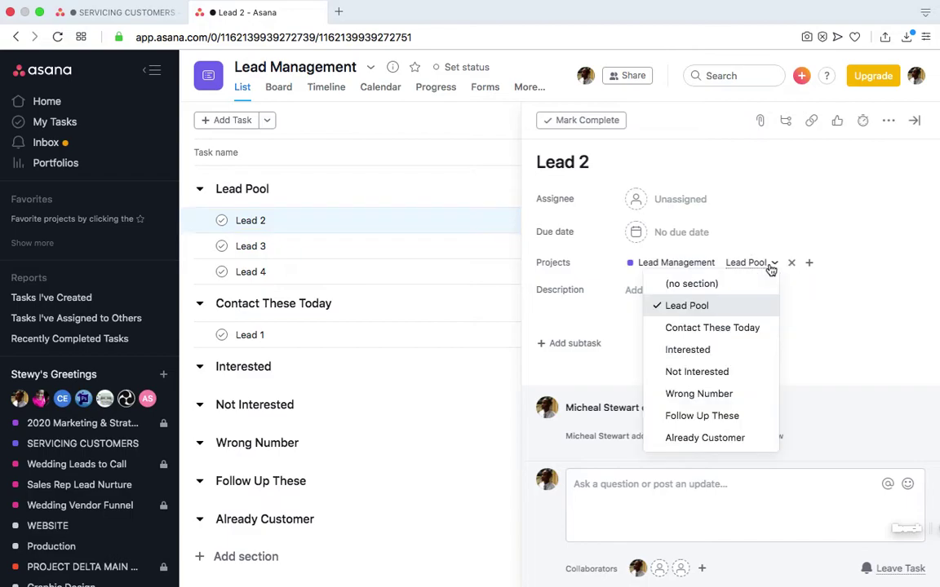
{"action": "left_click", "coordinate": [717, 330]}
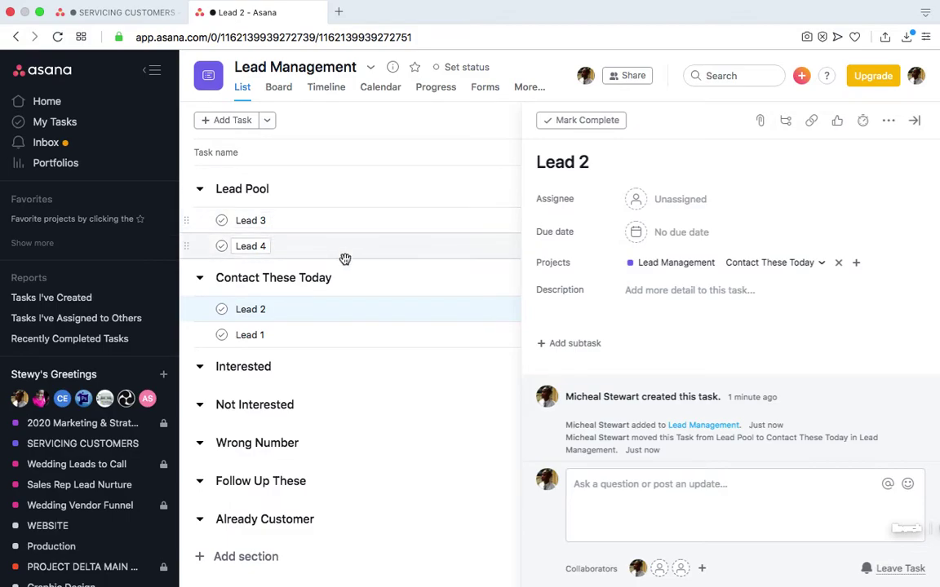
{"action": "left_click", "coordinate": [305, 340]}
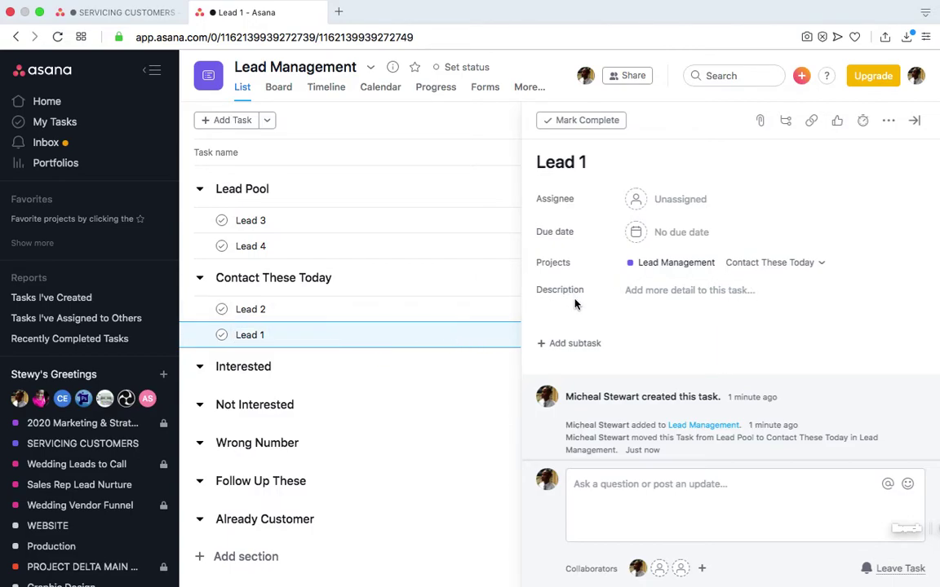
Step: Write 'Royal Blue and Yellow' as the first line of Lead 1's description
{"action": "left_click", "coordinate": [663, 300]}
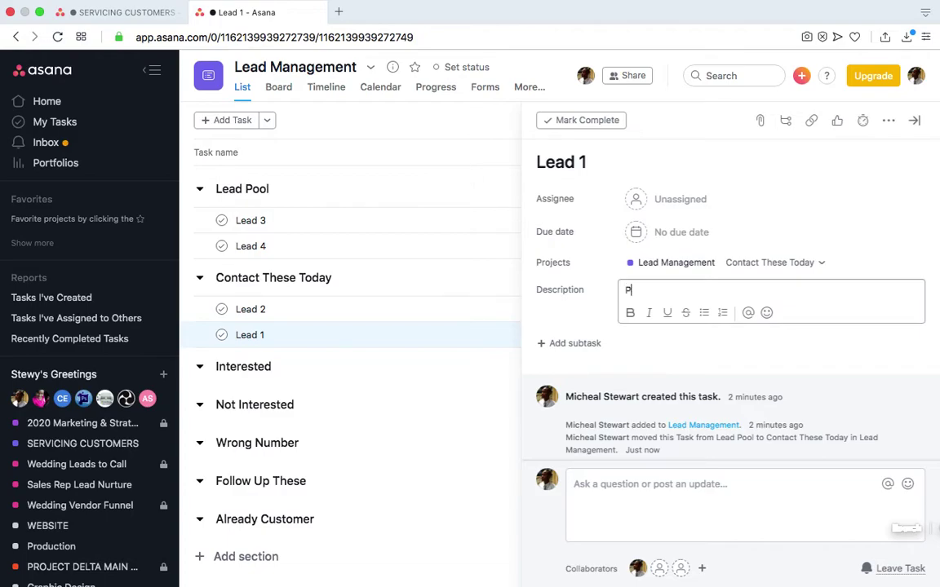
{"action": "type", "text": "Roya Blue and Yellow"}
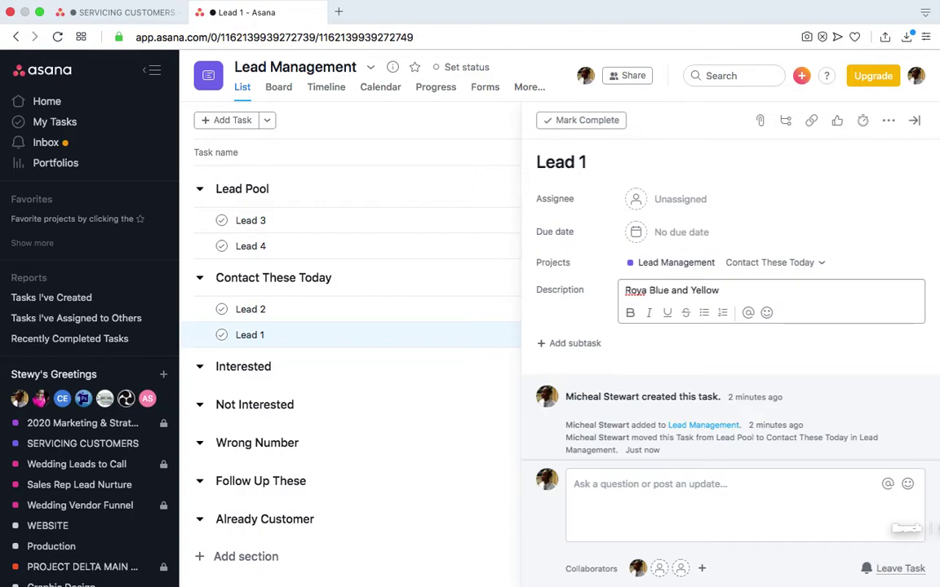
{"action": "key", "text": "Return"}
{"action": "type", "text": "="}
{"action": "key", "text": "BackSpace"}
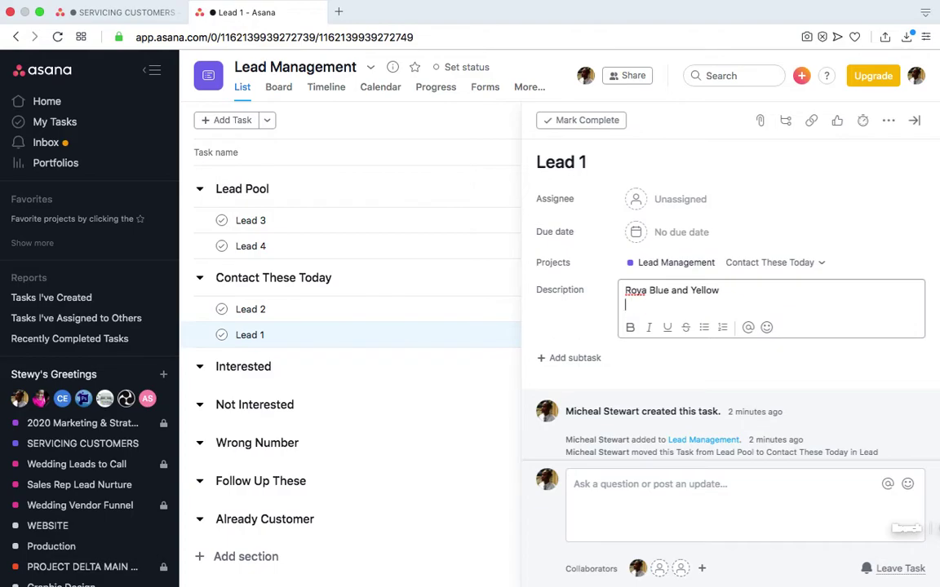
{"action": "left_click", "coordinate": [647, 291]}
{"action": "type", "text": "l"}
Step: Add a second description line, 'Interested in Invitations and Programs'
{"action": "left_click", "coordinate": [640, 304]}
{"action": "type", "text": "Th=="}
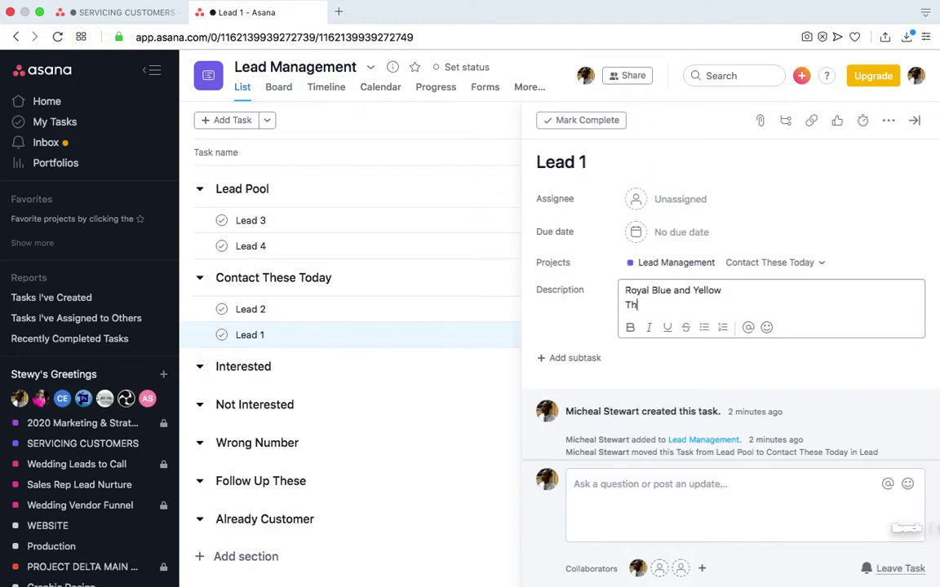
{"action": "key", "text": "BackSpace"}
{"action": "key", "text": "BackSpace"}
{"action": "key", "text": "BackSpace"}
{"action": "key", "text": "BackSpace"}
{"action": "type", "text": "Interested in Invitations"}
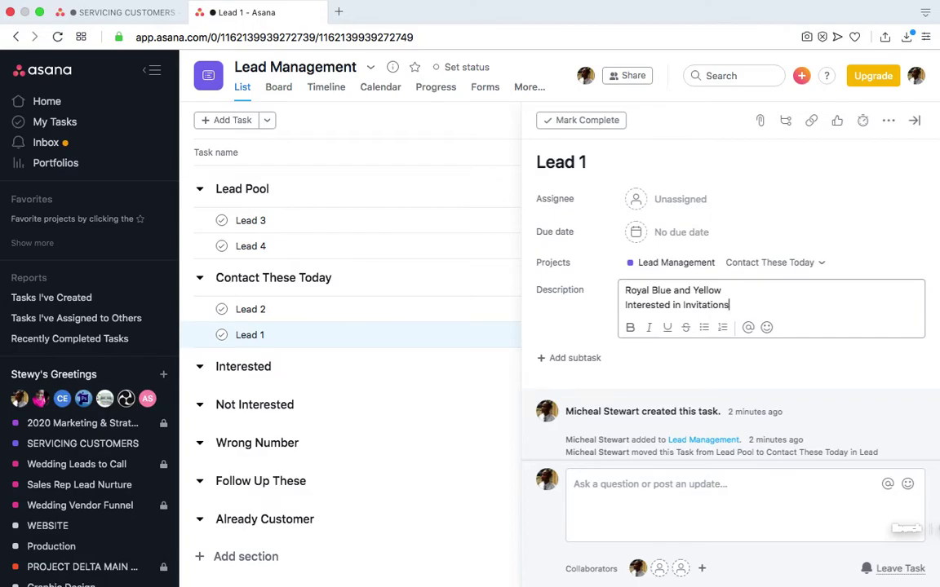
{"action": "type", "text": " and Pograms"}
{"action": "key", "text": "Left"}
{"action": "key", "text": "Left"}
{"action": "key", "text": "Left"}
{"action": "key", "text": "Left"}
{"action": "key", "text": "Left"}
{"action": "key", "text": "Left"}
Step: Fix 'Programs', then add 'Cake Boxes coming from abroad as a gift' and 'Excited about our business'
{"action": "type", "text": "r"}
{"action": "key", "text": "Right"}
{"action": "key", "text": "Right"}
{"action": "key", "text": "Right"}
{"action": "key", "text": "Right"}
{"action": "key", "text": "Right"}
{"action": "key", "text": "Right"}
{"action": "key", "text": "Return"}
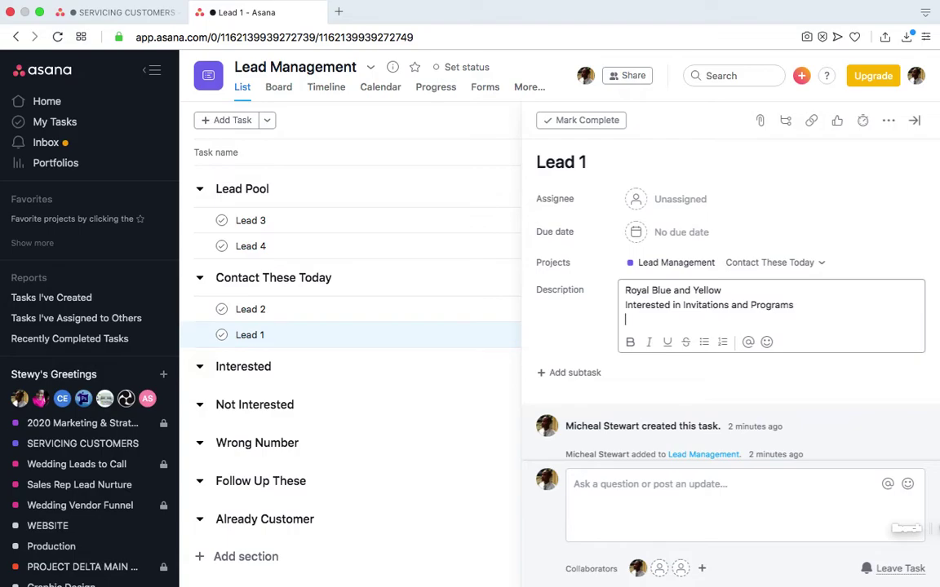
{"action": "type", "text": "Cake Boxes cominh"}
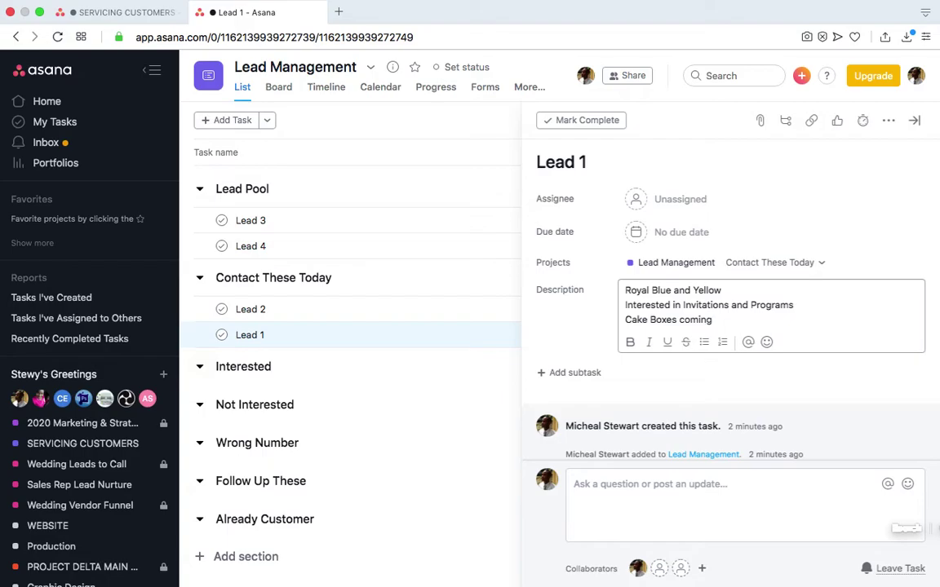
{"action": "type", "text": " from ab"}
{"action": "type", "text": "o"}
{"action": "type", "text": "road "}
{"action": "type", "text": "as a gi"}
{"action": "type", "text": "ft"}
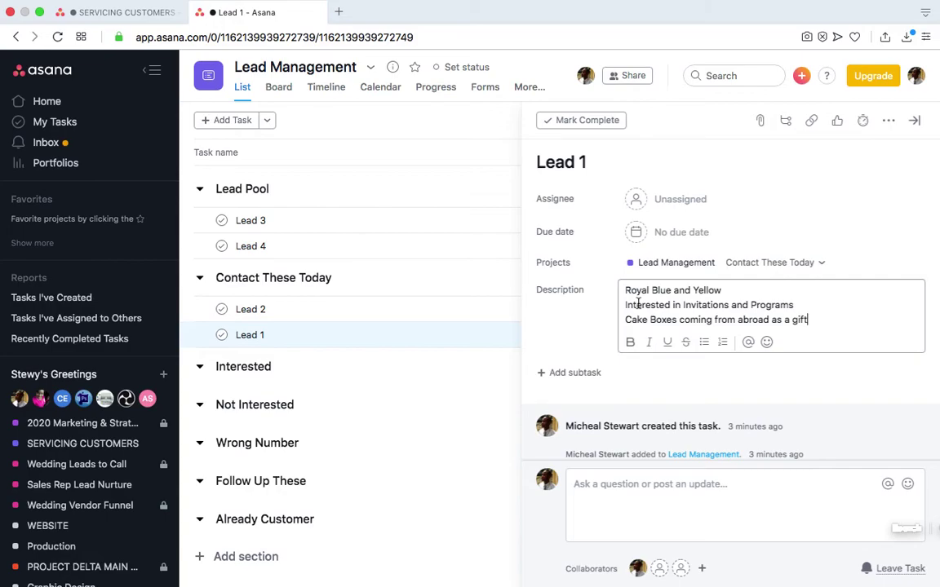
{"action": "key", "text": "Return"}
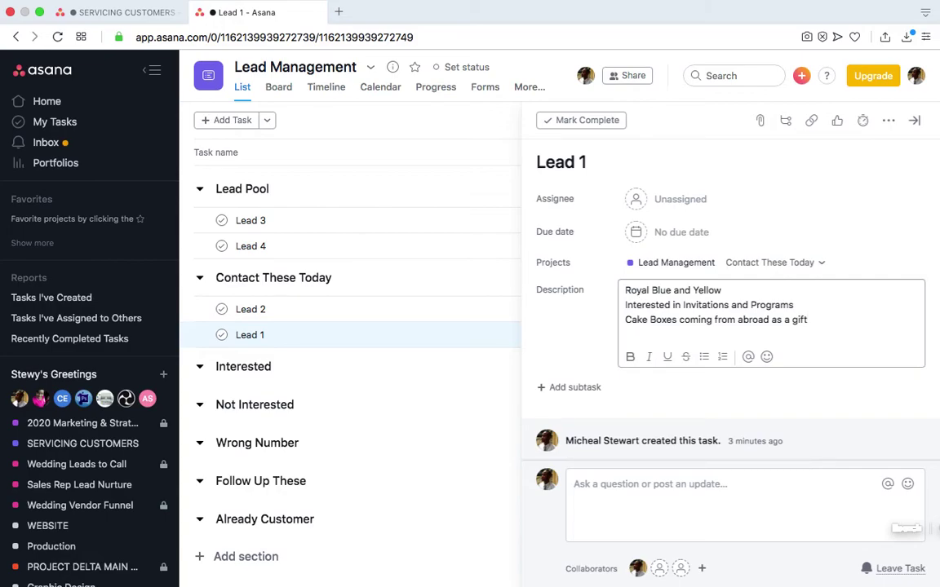
{"action": "type", "text": "Excited"}
{"action": "type", "text": "about our busines"}
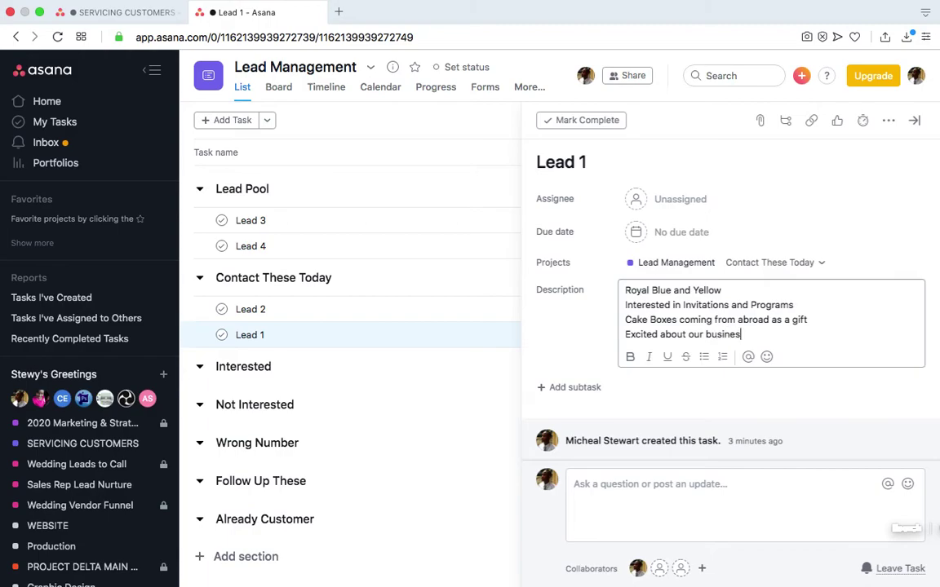
{"action": "type", "text": "s"}
{"action": "key", "text": "Return"}
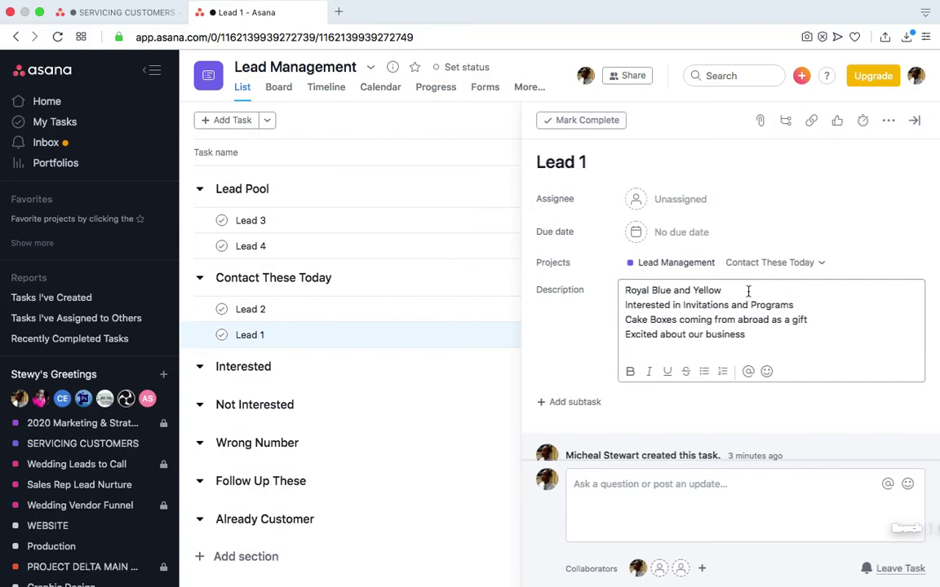
Step: Move Lead 1 to Interested and Lead 2, via Not Interested, to Already Customer
{"action": "left_click", "coordinate": [821, 264]}
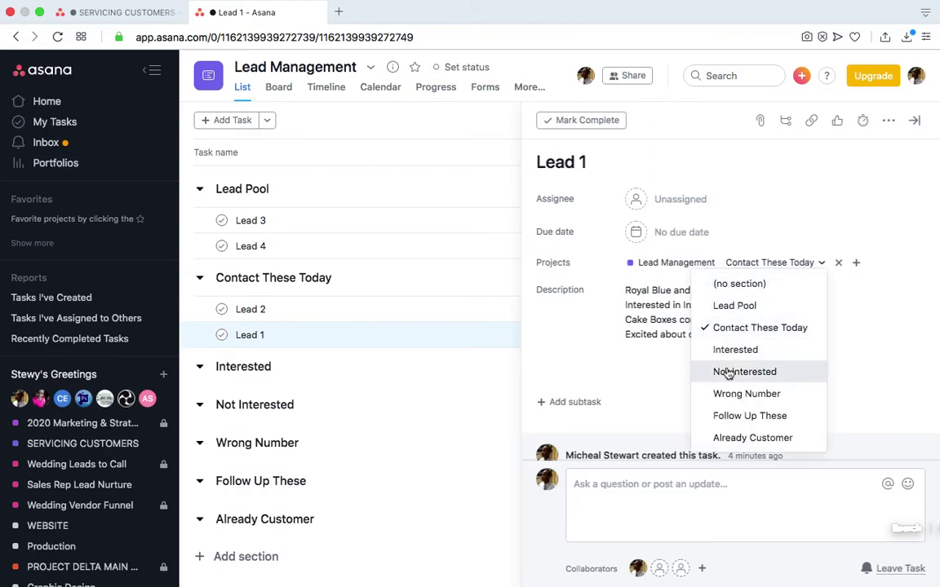
{"action": "left_click", "coordinate": [735, 350]}
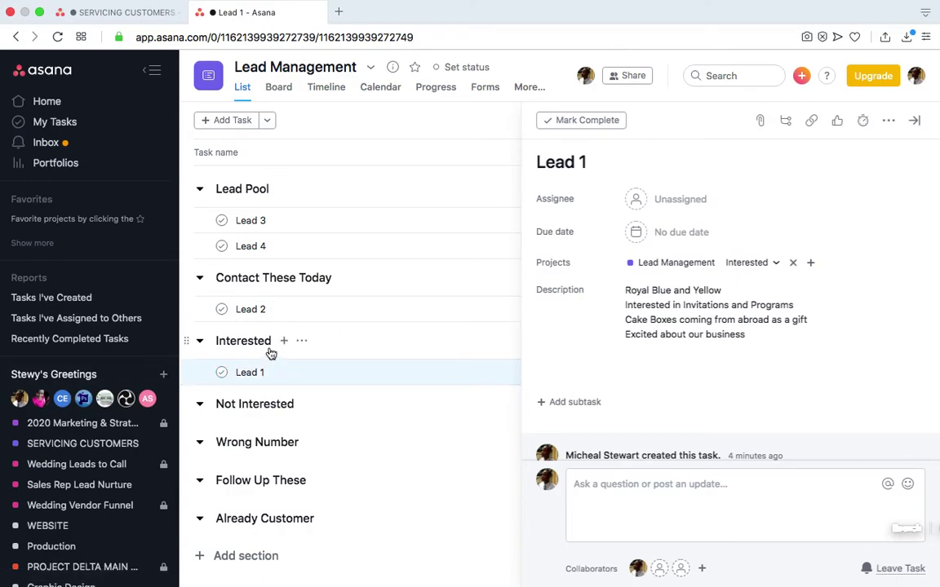
{"action": "left_click", "coordinate": [326, 318]}
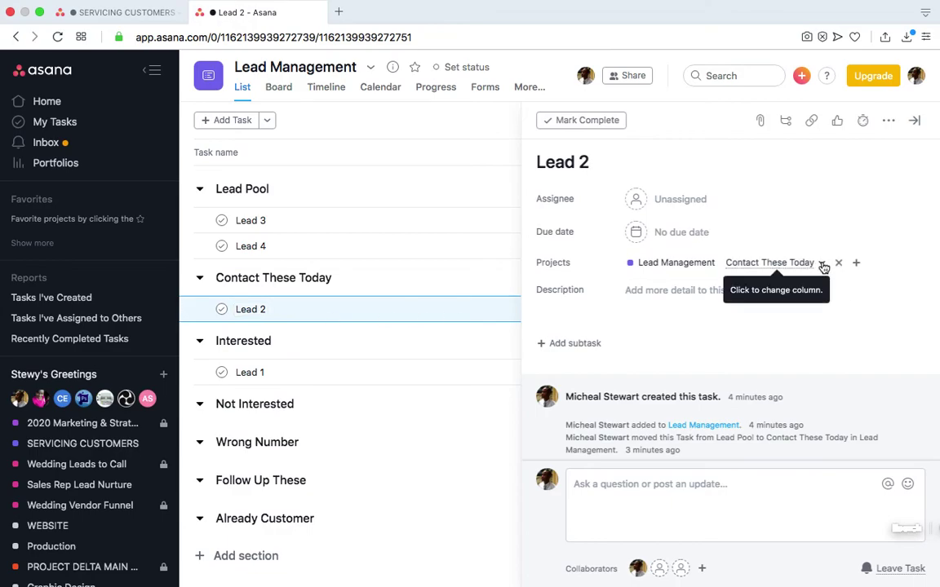
{"action": "left_click", "coordinate": [821, 263]}
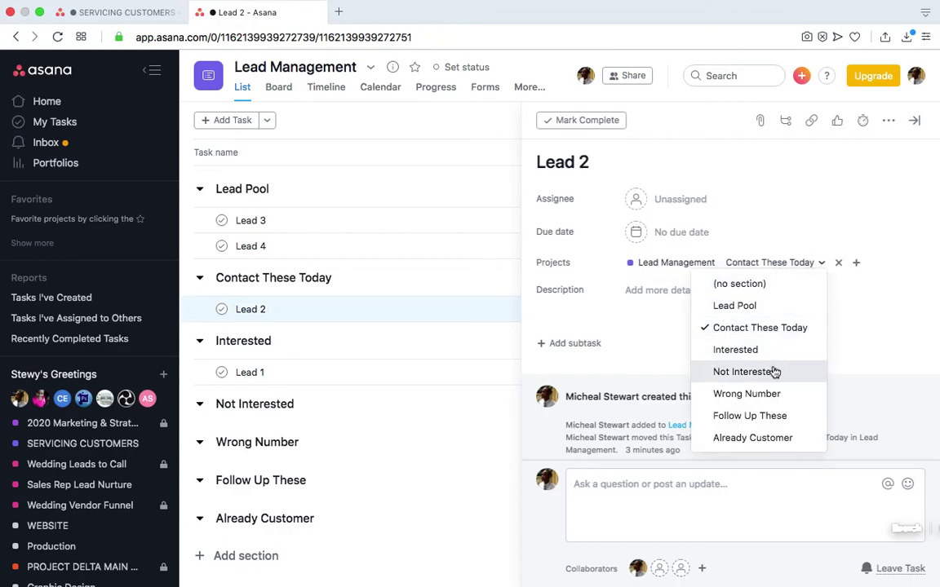
{"action": "left_click", "coordinate": [772, 372]}
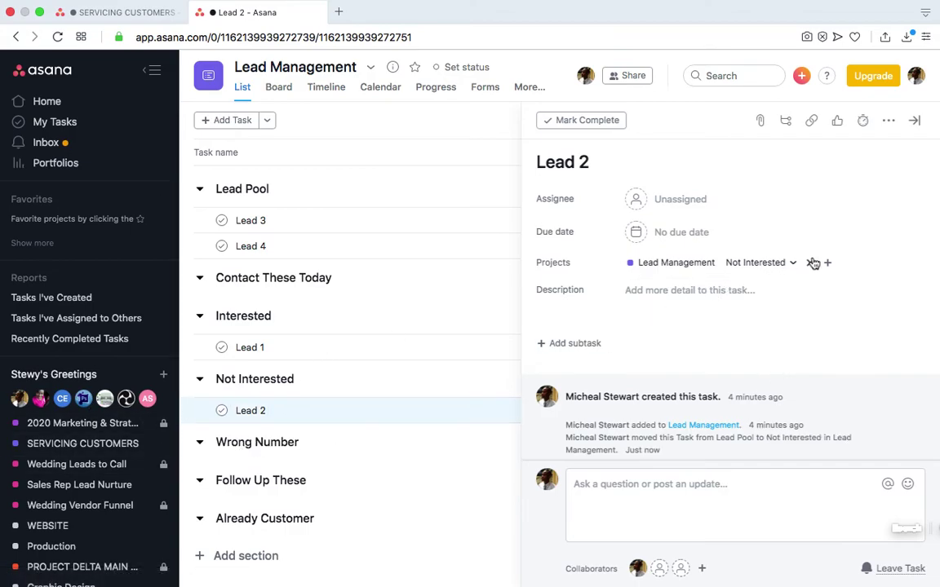
{"action": "left_click", "coordinate": [791, 265]}
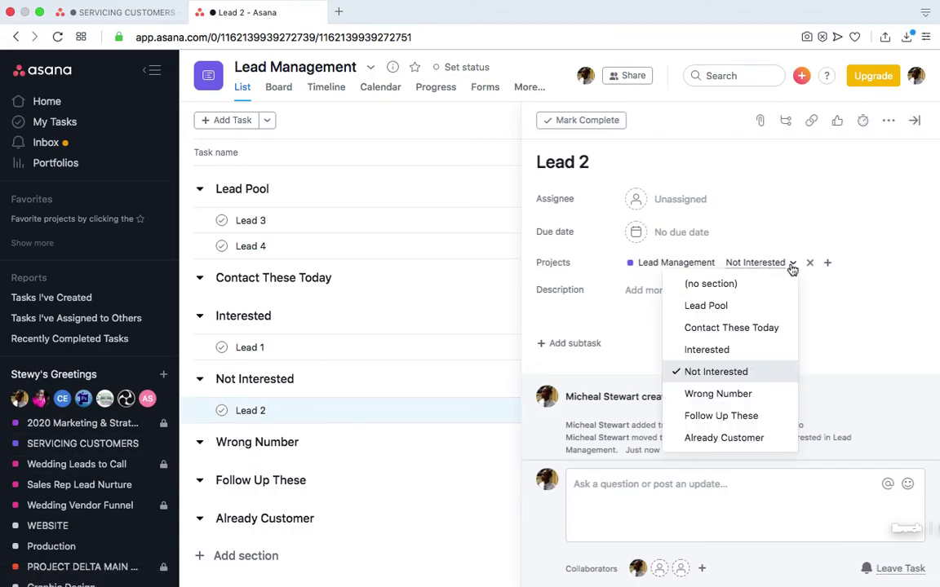
{"action": "left_click", "coordinate": [748, 439]}
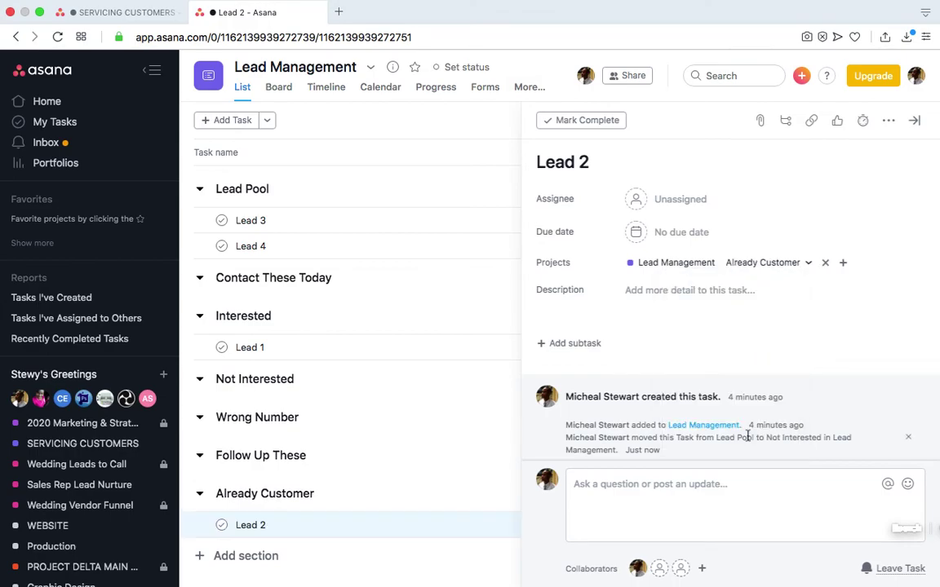